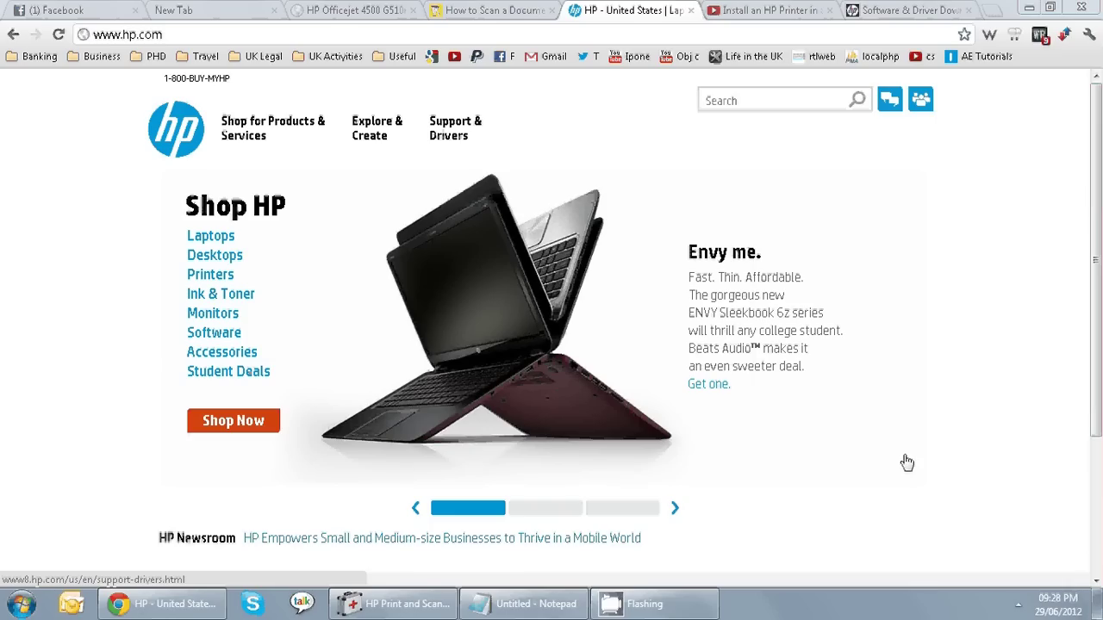
Leave the printer's device information page and return to the HP home page
left_click(362, 12)
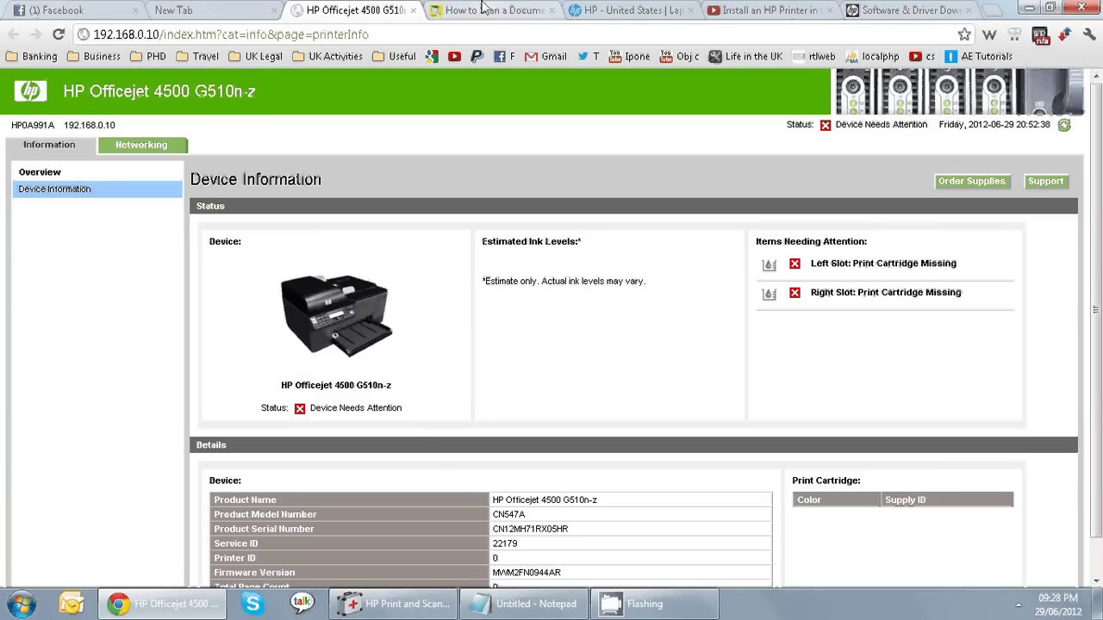
left_click(628, 10)
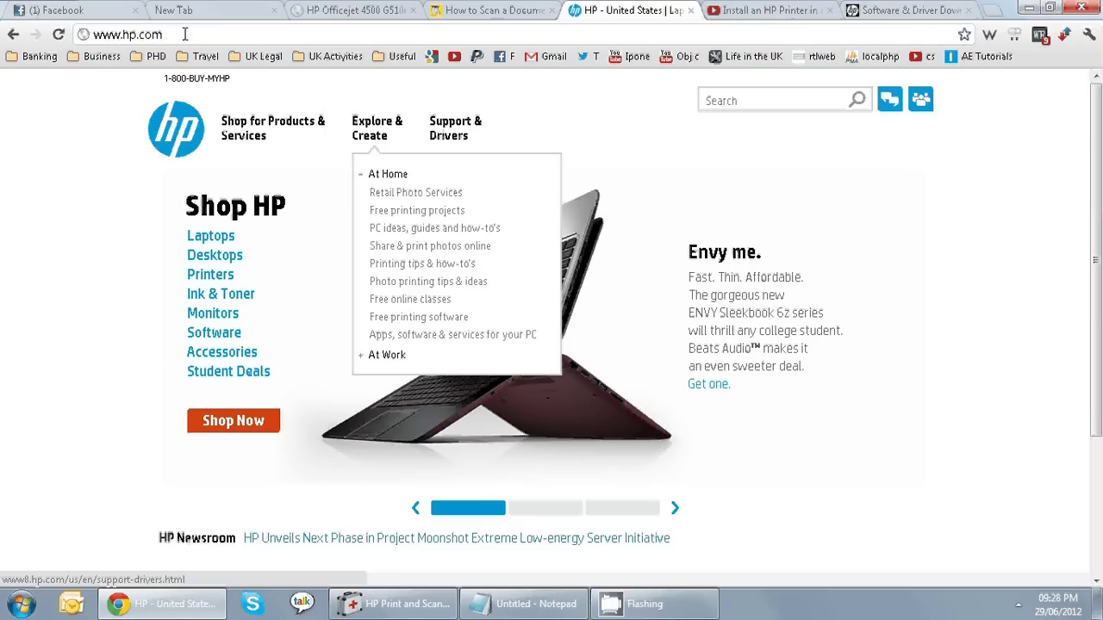
left_click(185, 33)
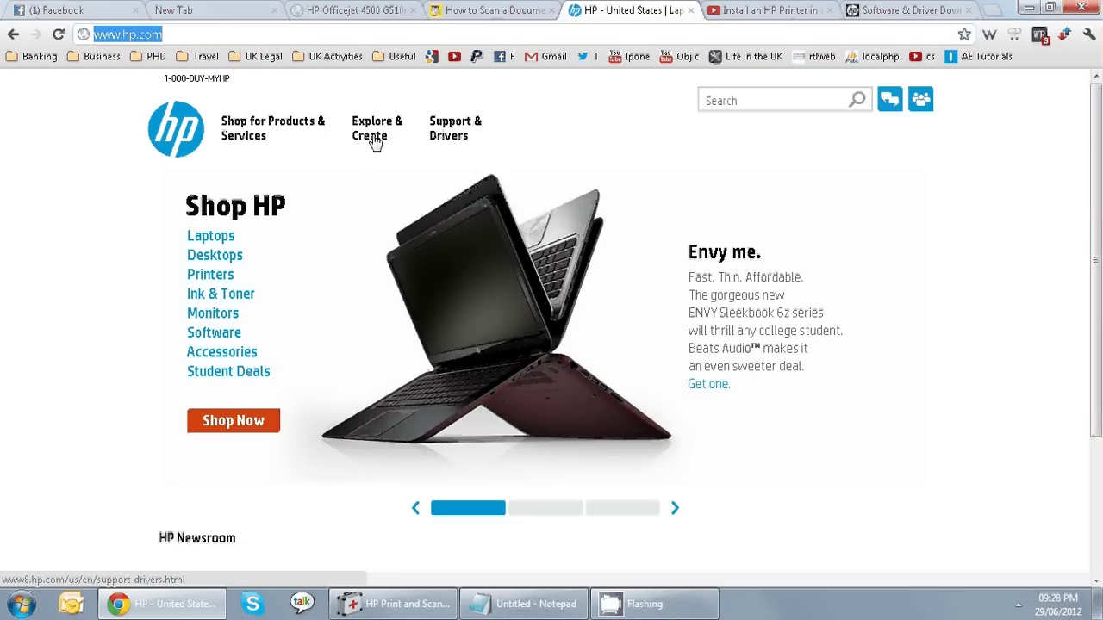
Search HP Support & Drivers for '4500 wireless'
left_click(461, 134)
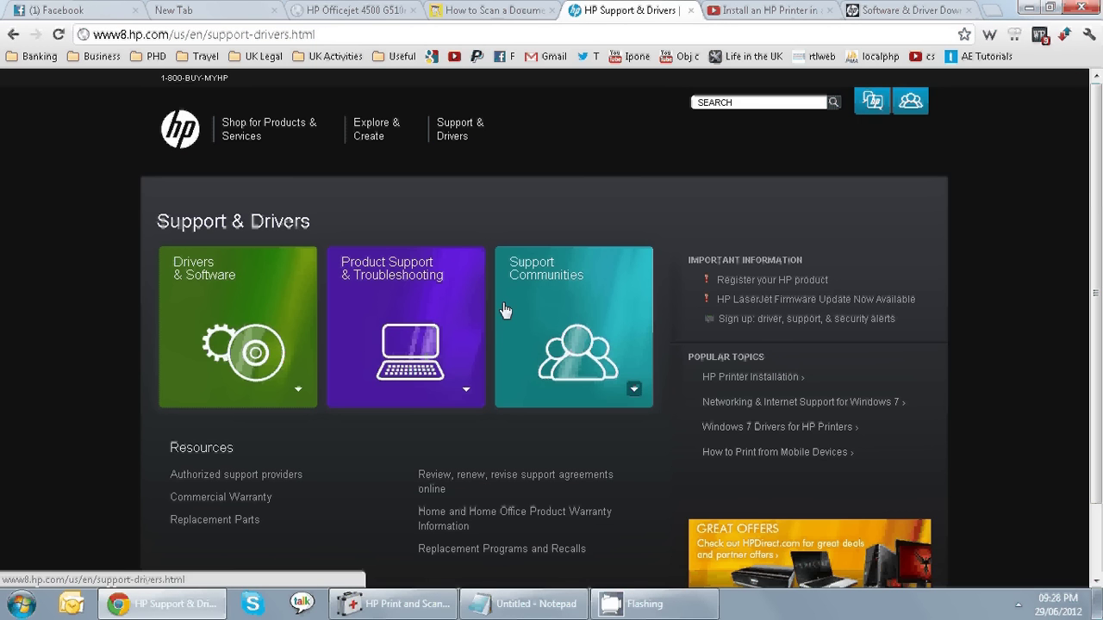
left_click(726, 102)
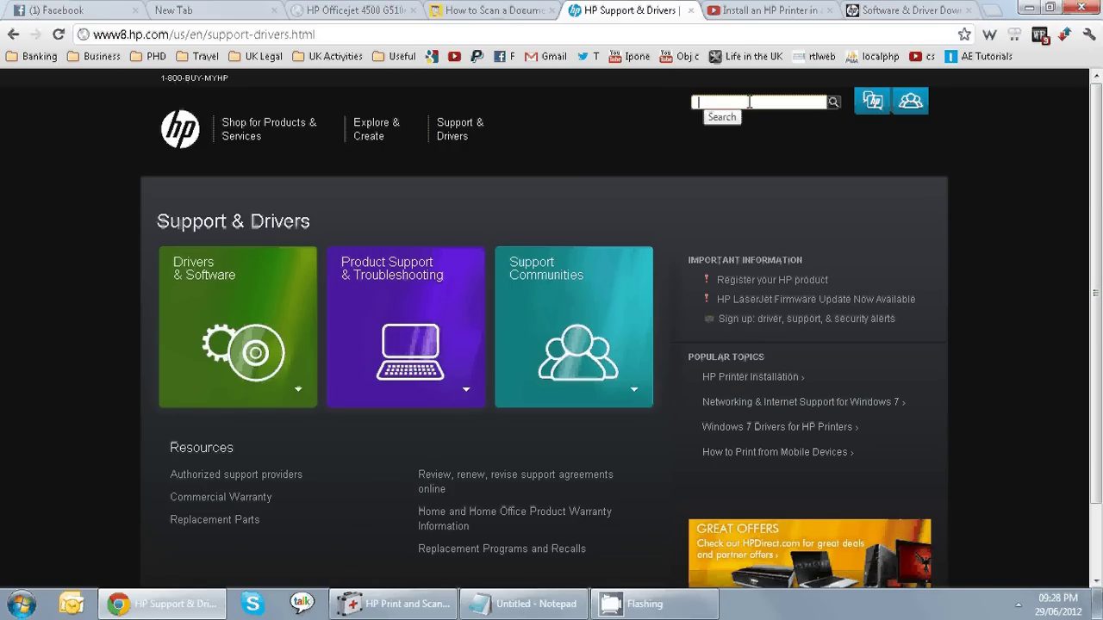
type("4500 wireless")
key("Return")
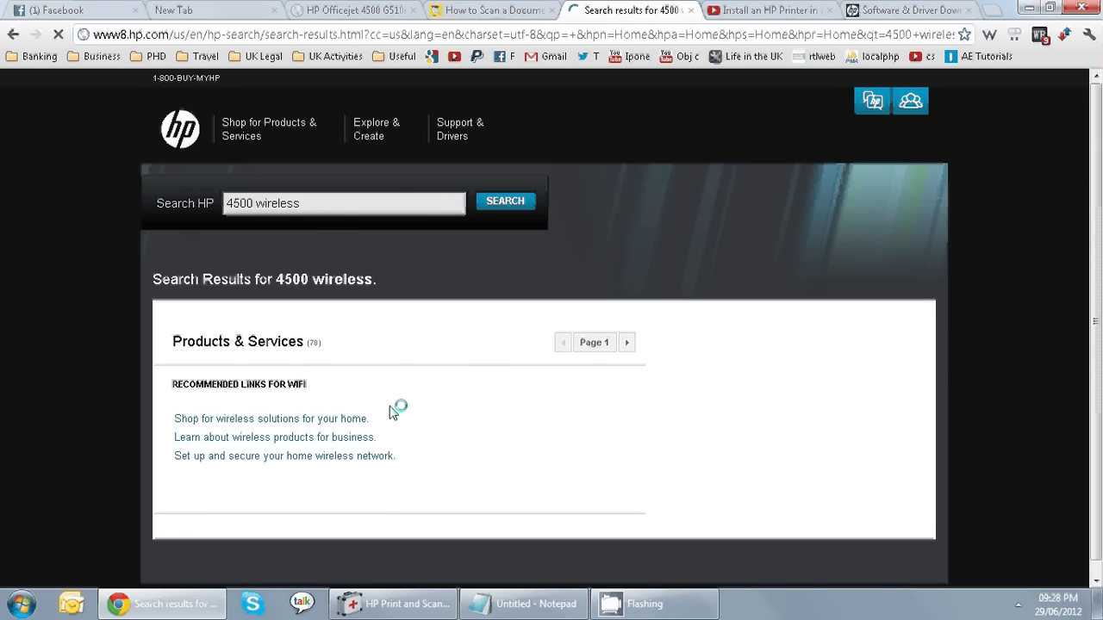
Open the Officejet 4500 Wireless G510n product page and its Software & Driver Downloads
scroll(413, 408, "down", 4)
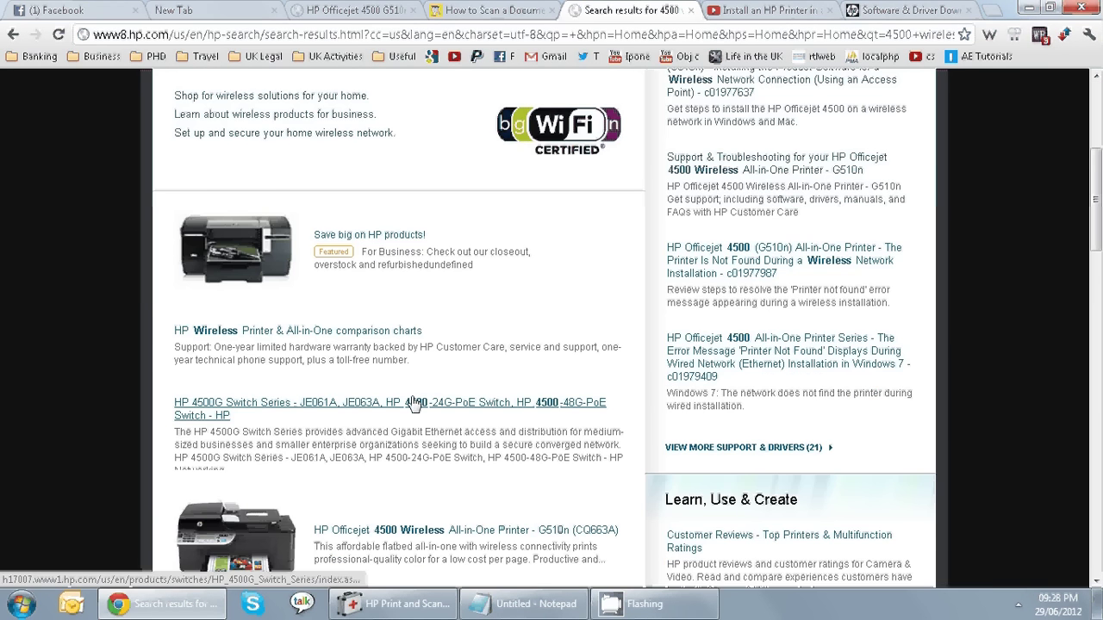
scroll(413, 404, "down", 2)
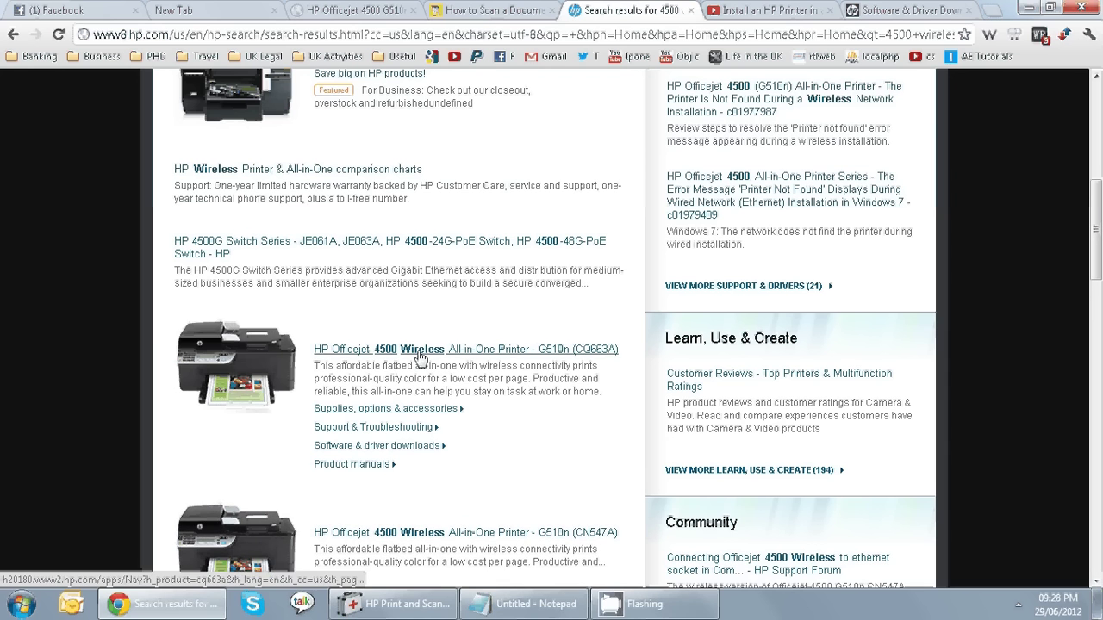
left_click(473, 357)
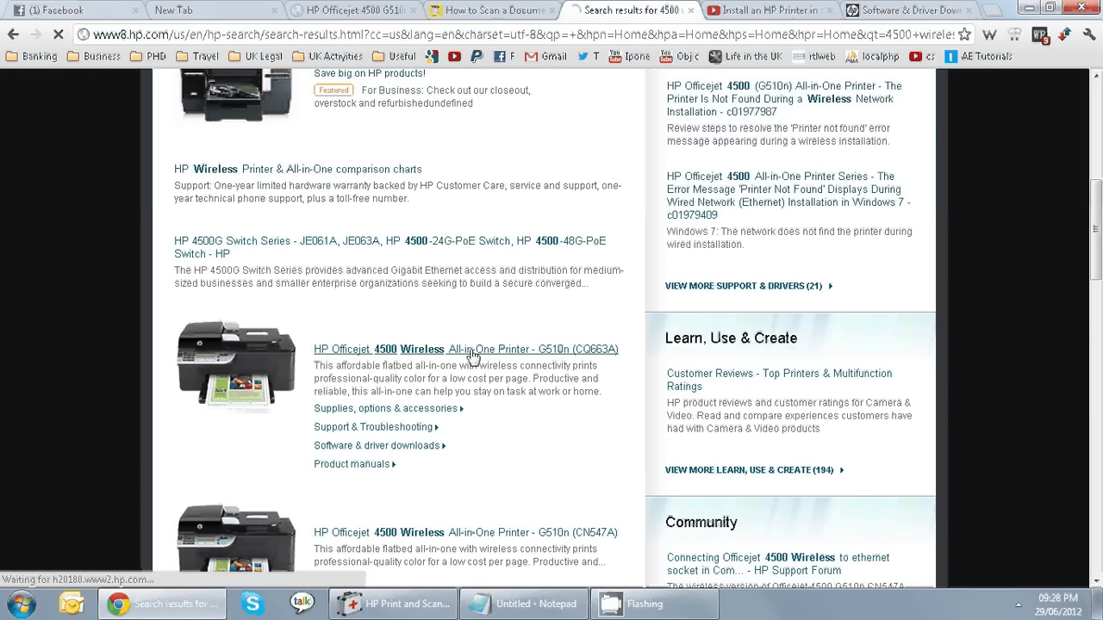
scroll(590, 372, "down", 1)
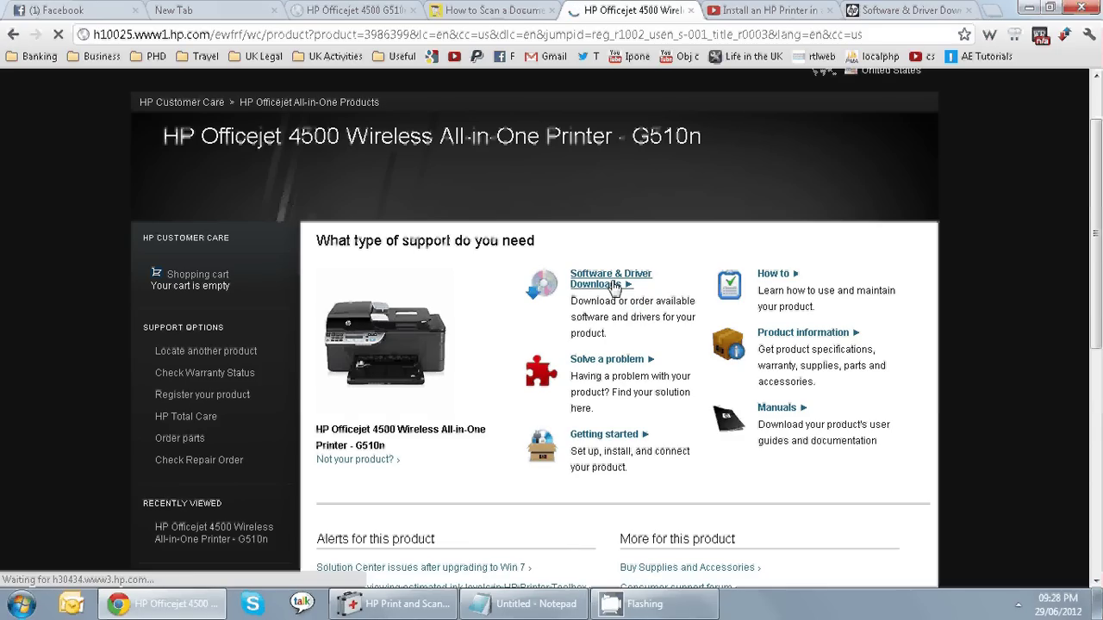
left_click(614, 287)
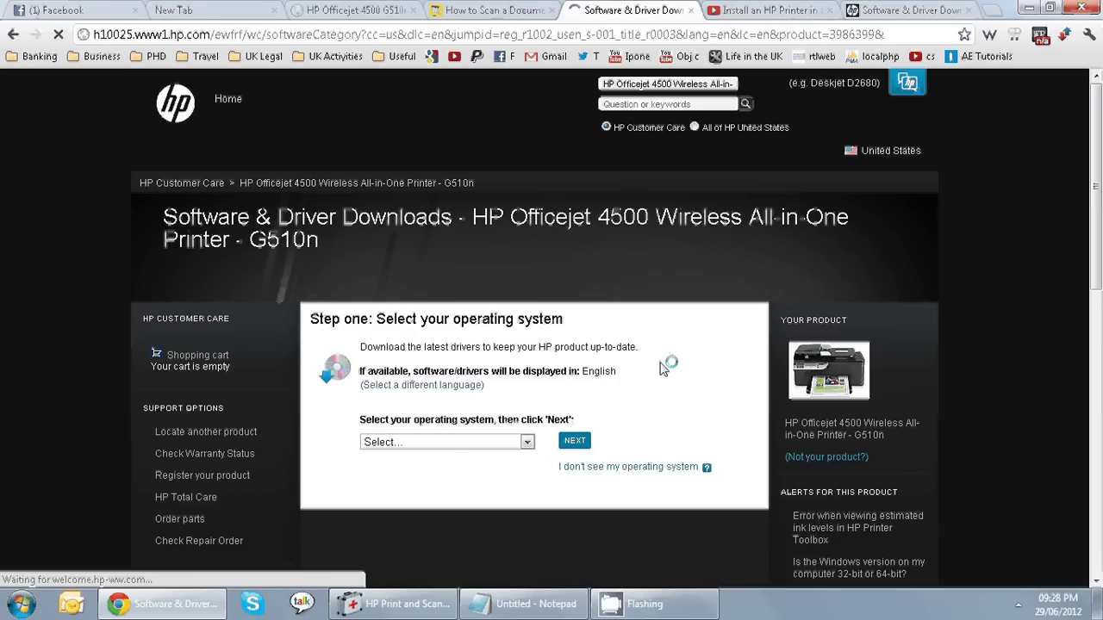
Choose Microsoft Windows 7 (64-bit) as the operating system and expand the Driver downloads
left_click(446, 442)
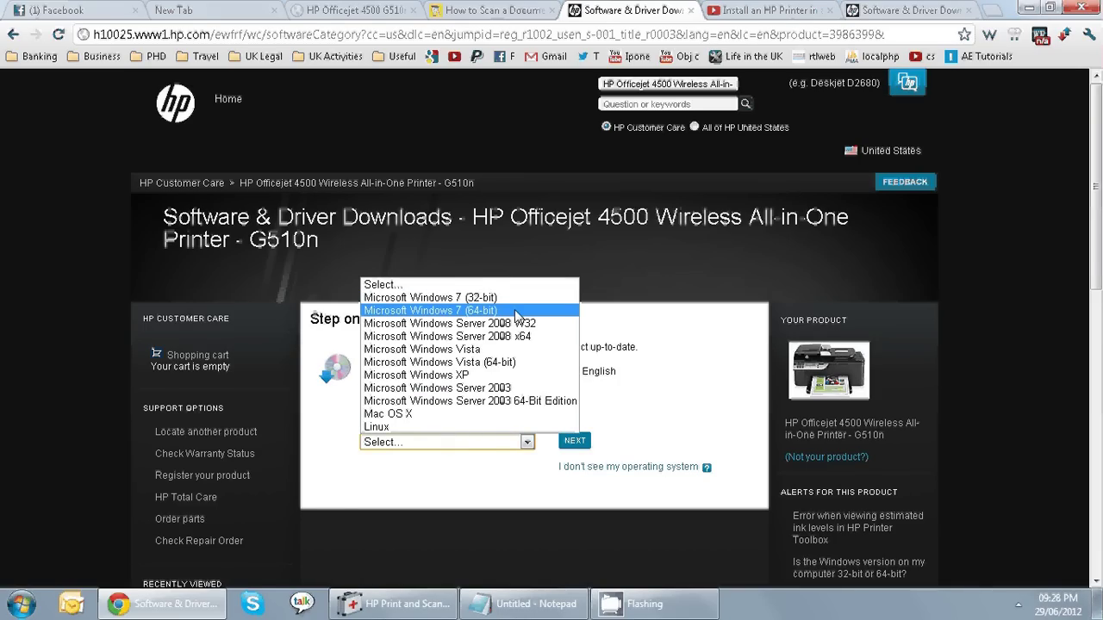
left_click(517, 312)
left_click(572, 444)
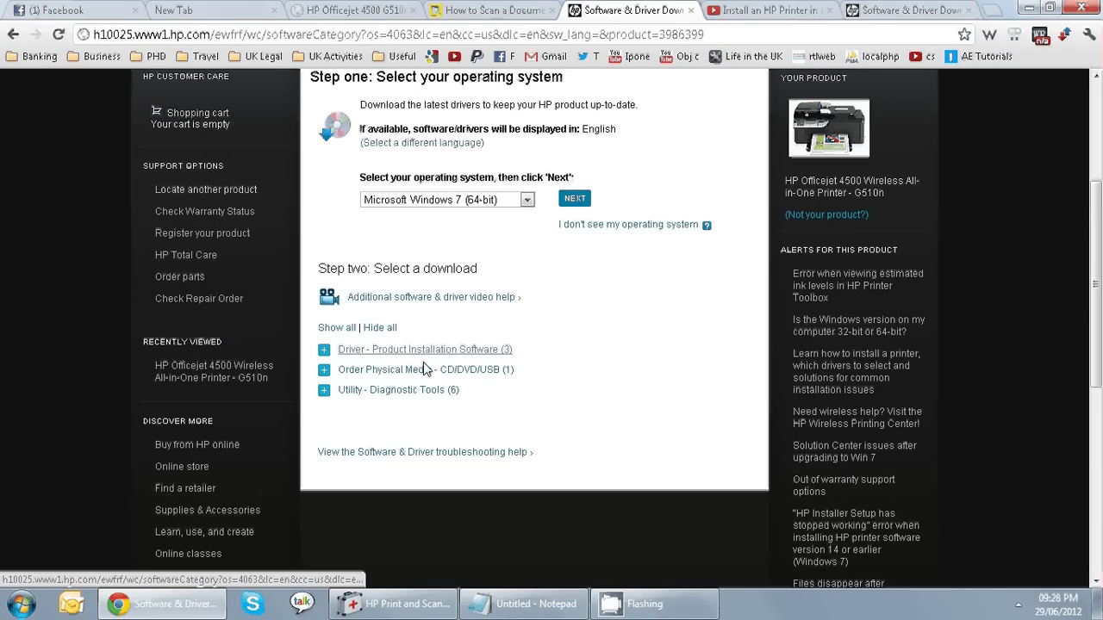
left_click(332, 352)
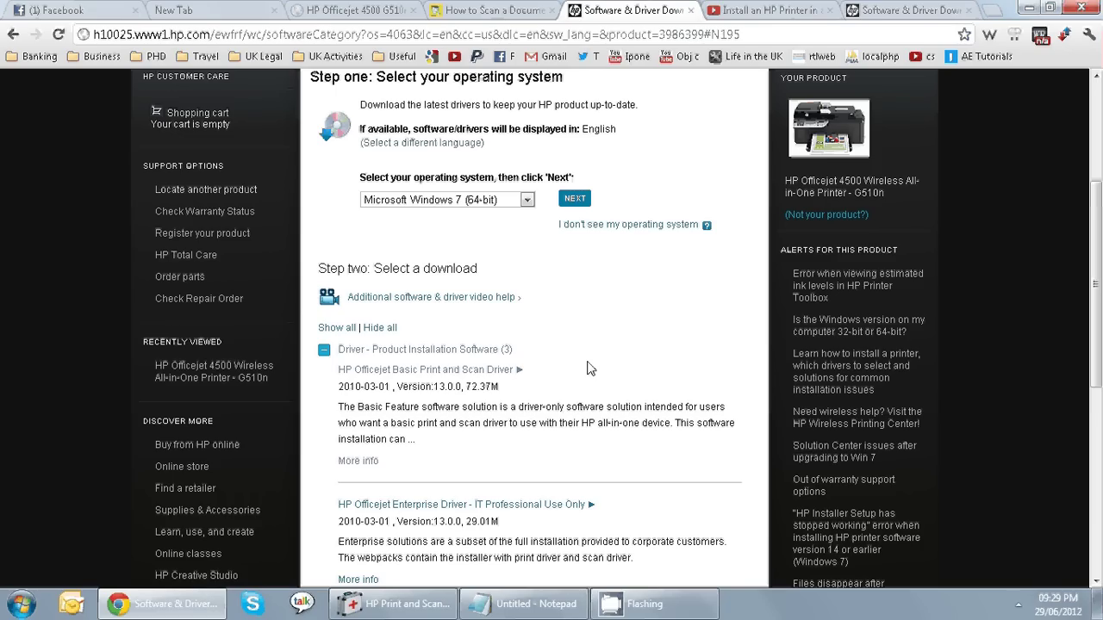
Open Computer, show the Network folder, and check the HP Officejet 4500 G510n-z printer's context menu
left_click(3, 597)
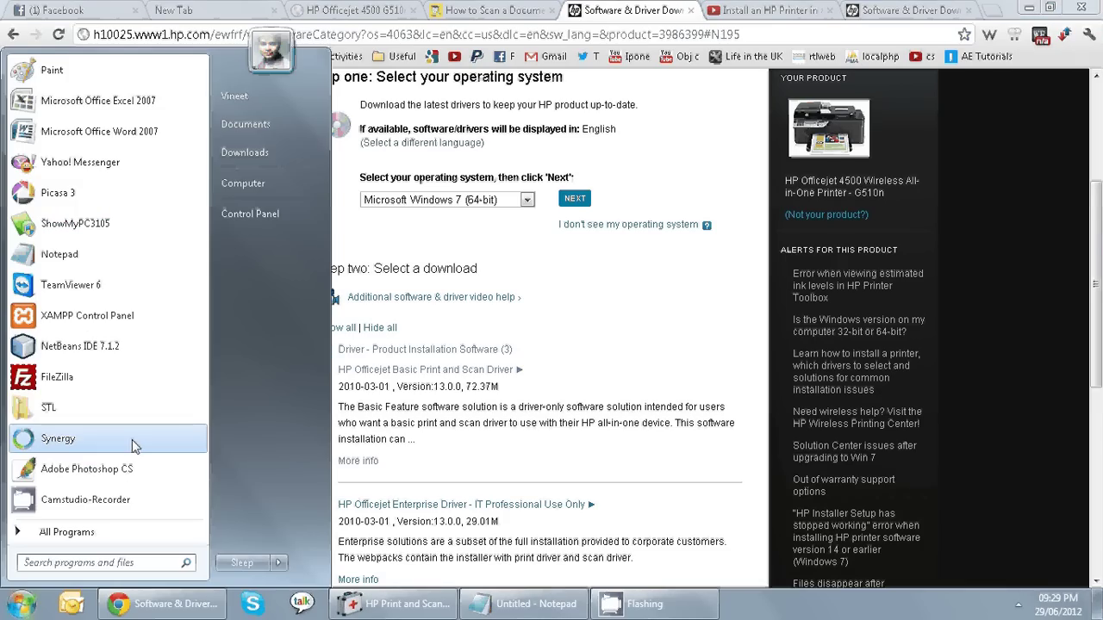
left_click(255, 186)
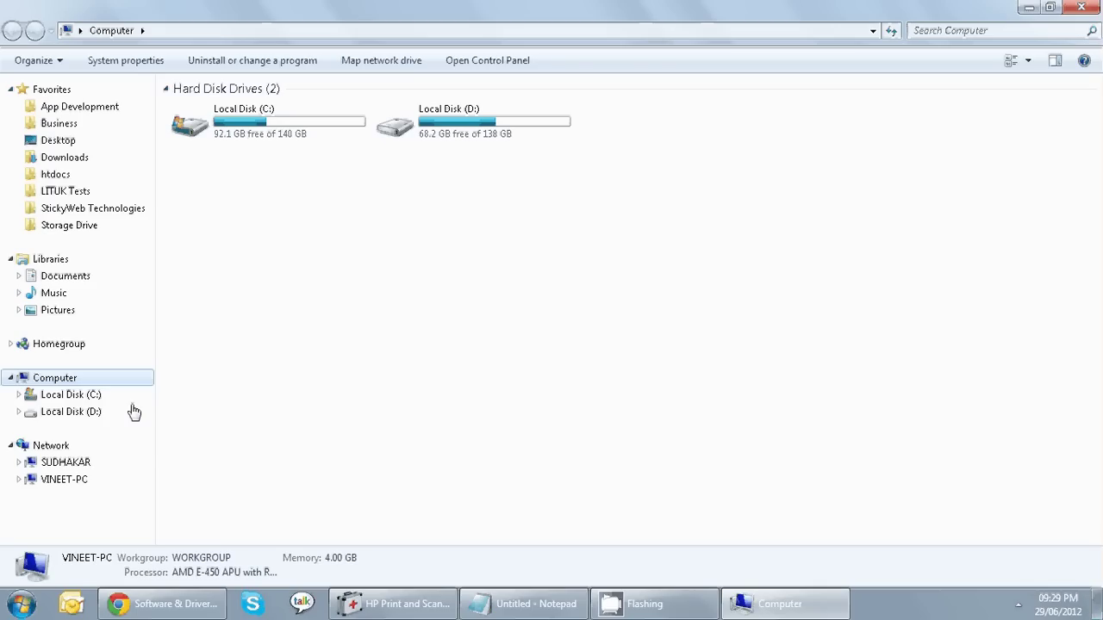
left_click(64, 447)
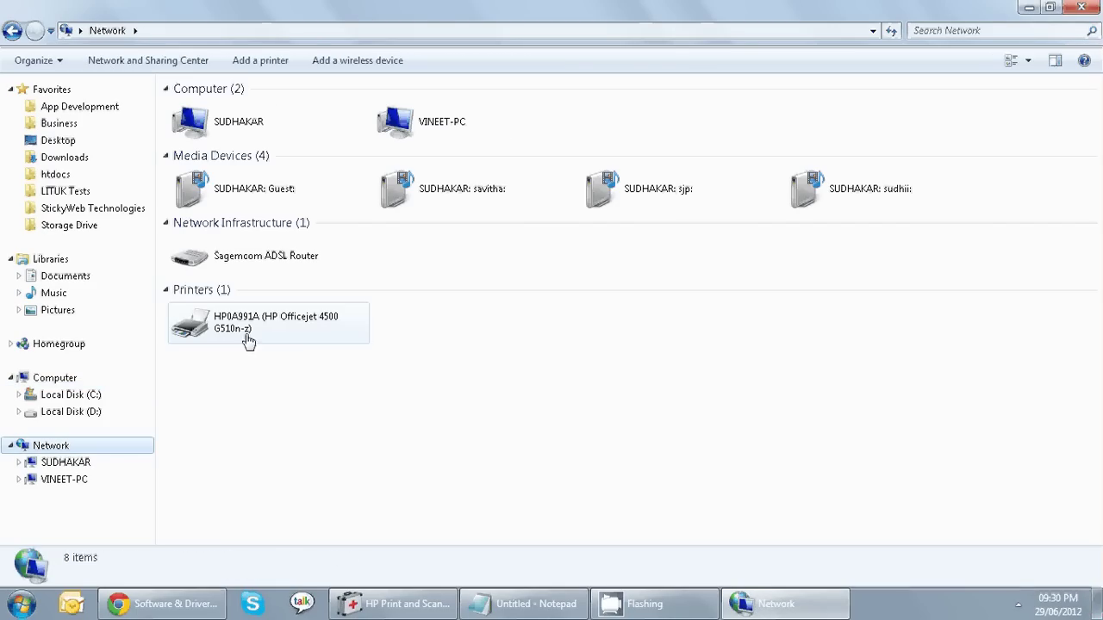
right_click(291, 330)
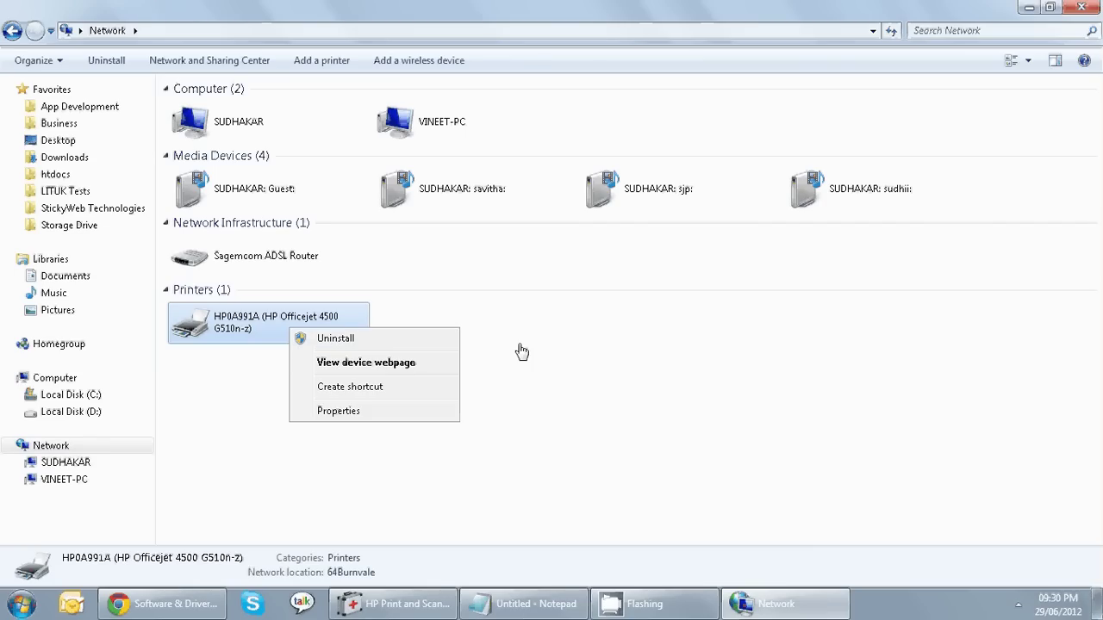
left_click(544, 404)
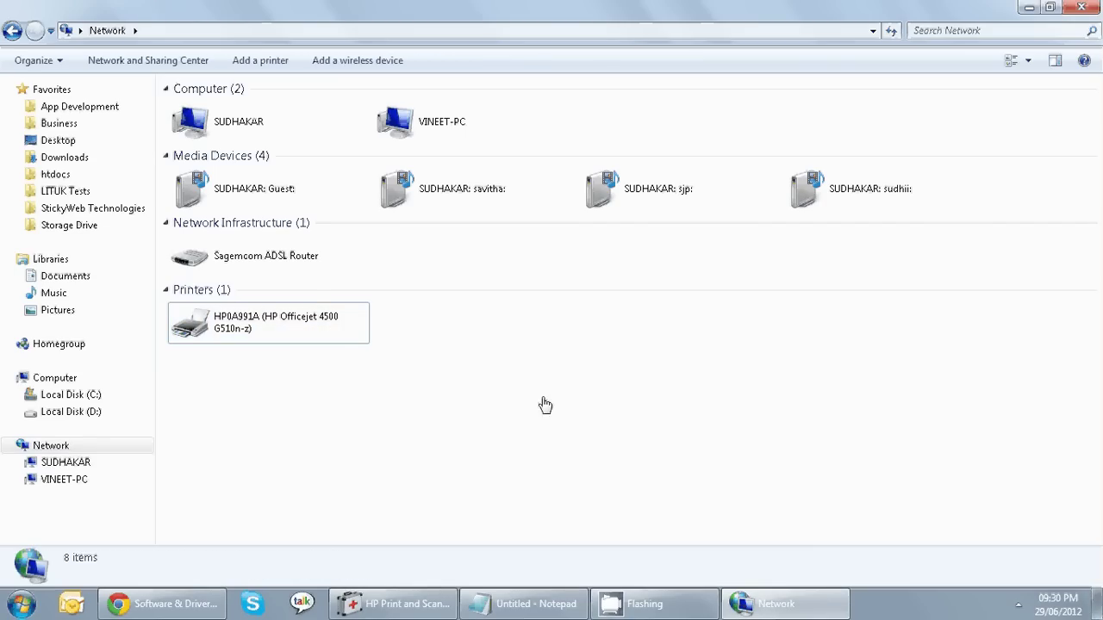
left_click(21, 603)
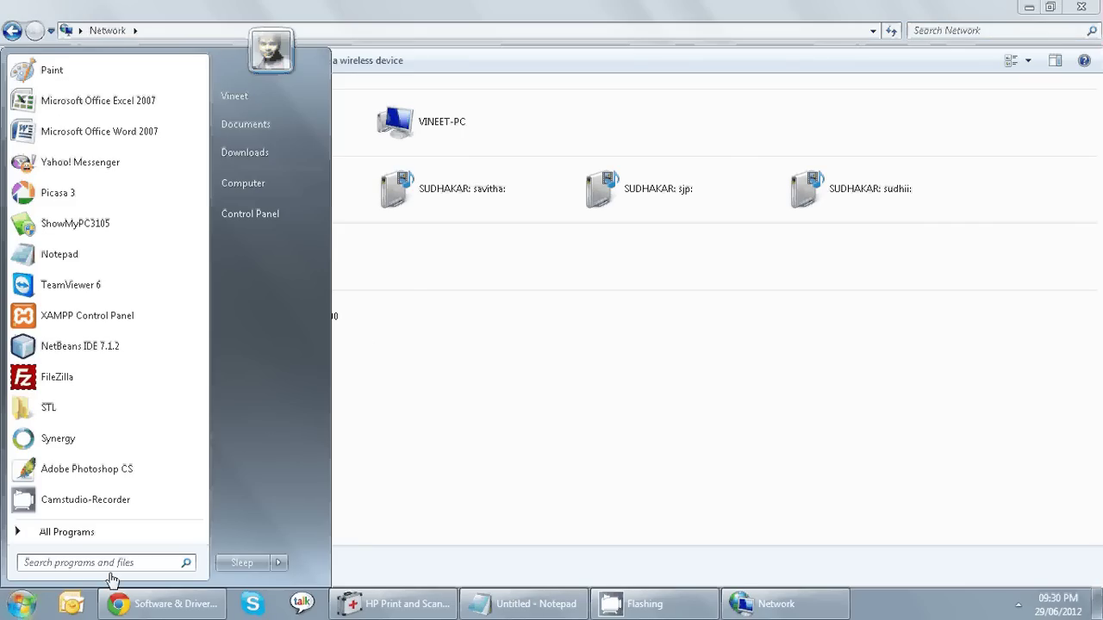
Find 'fax and' in Start, launch Windows Fax and Scan, and start a New Scan
type("fax and")
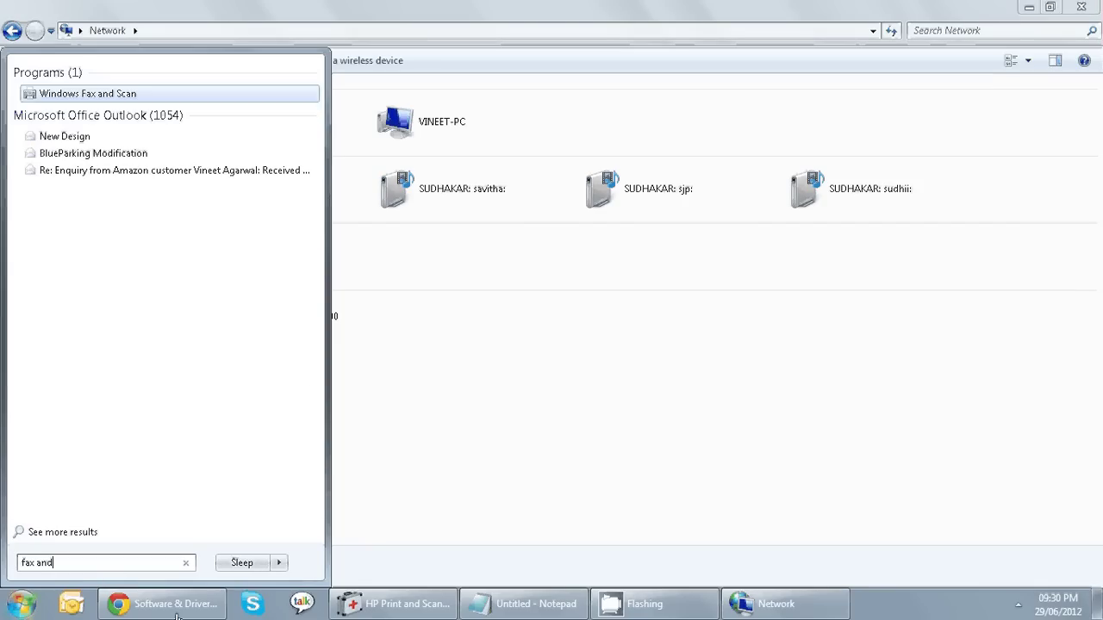
left_click(86, 97)
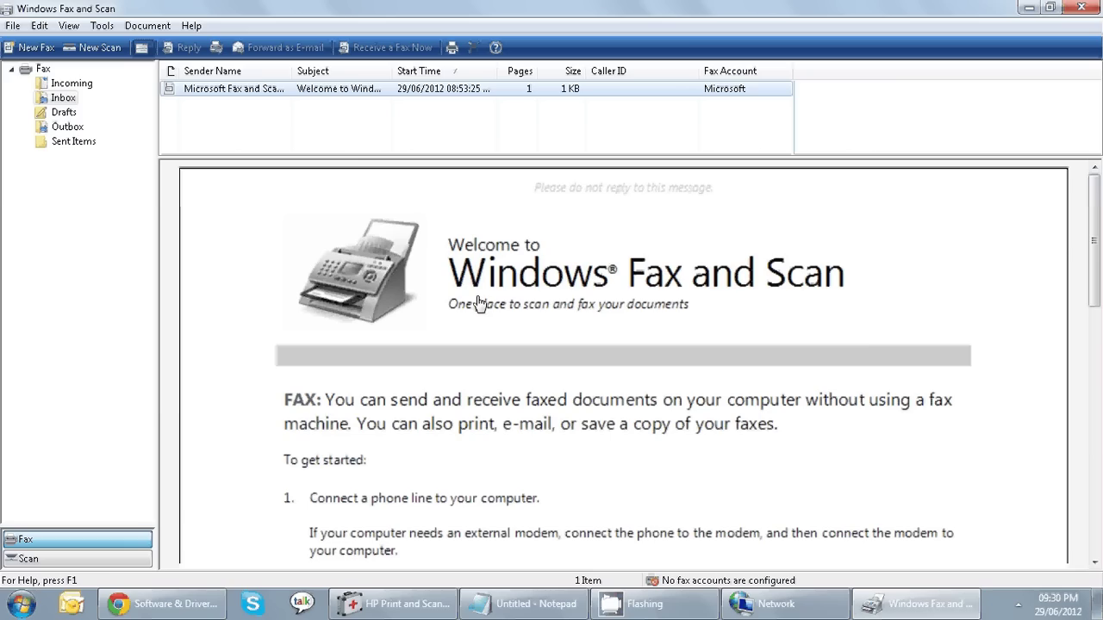
left_click(98, 49)
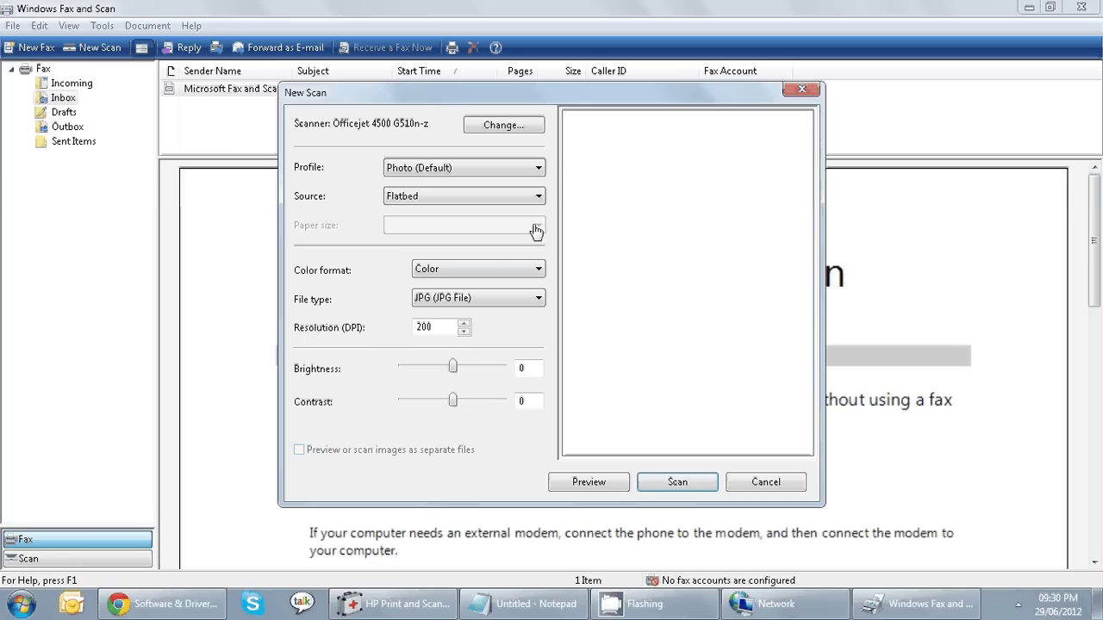
Preview the form on the flatbed scanner, then cancel the New Scan without saving
left_click(593, 482)
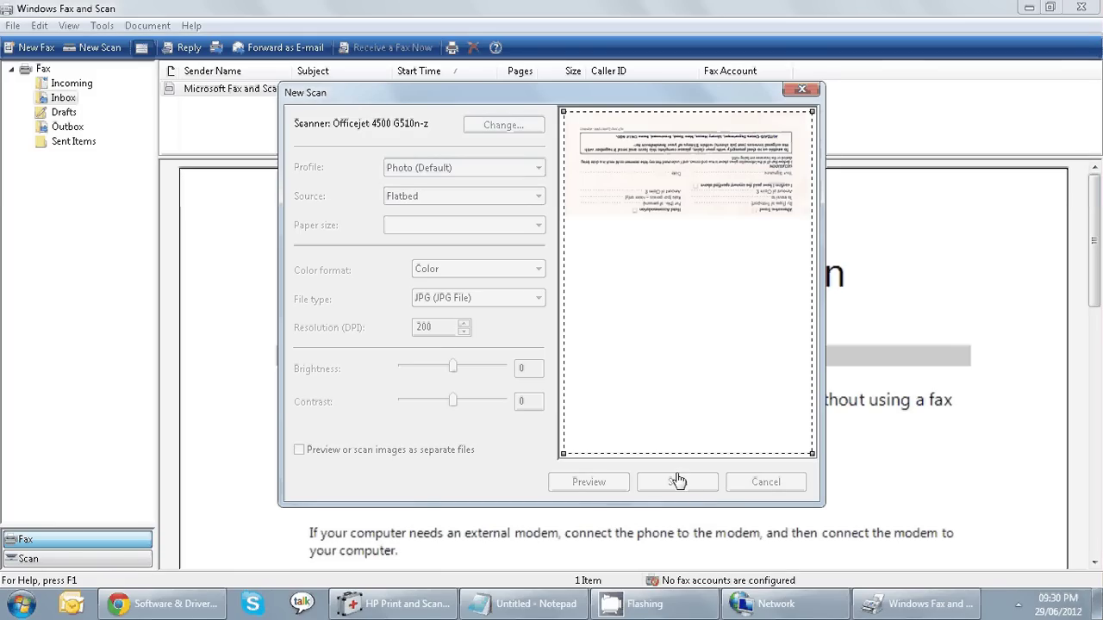
left_click(775, 489)
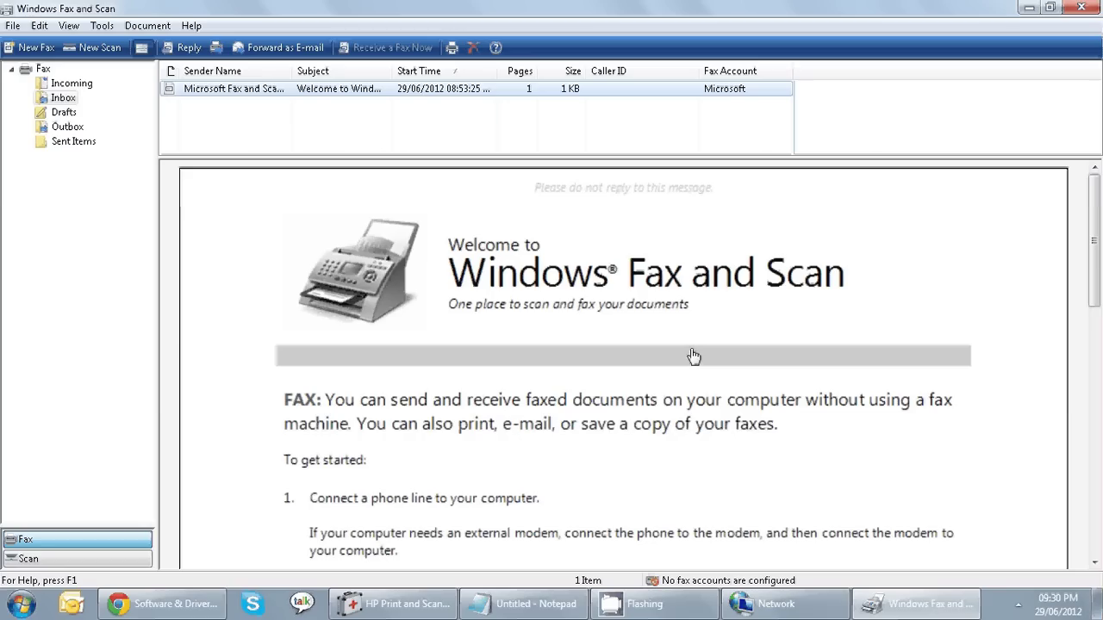
Minimize Windows Fax and Scan to reveal the Network folder with the printer
left_click(1025, 7)
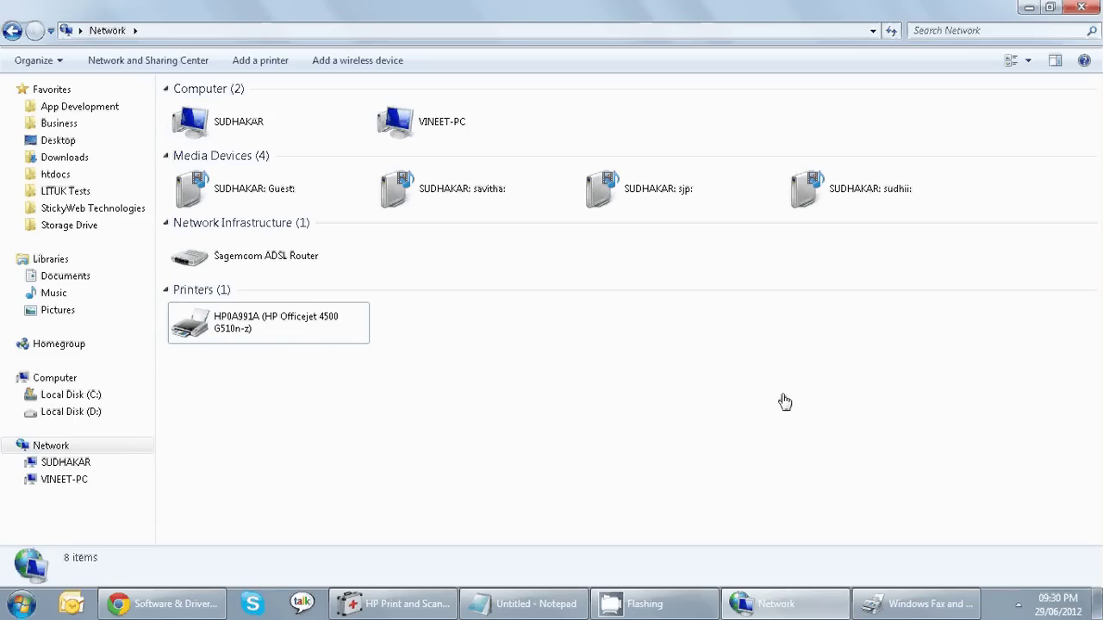